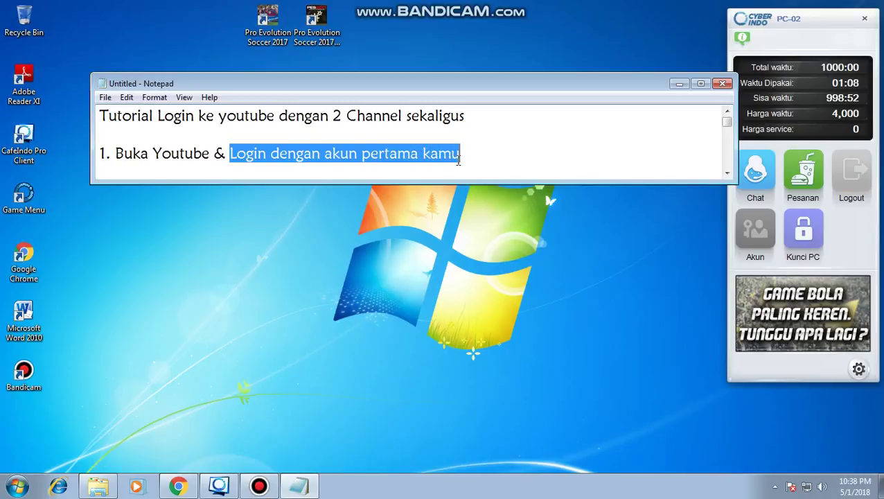
# - Switch from the Notepad notes to Chrome and open the YouTube site from the Google search results
pyautogui.click(468, 155)
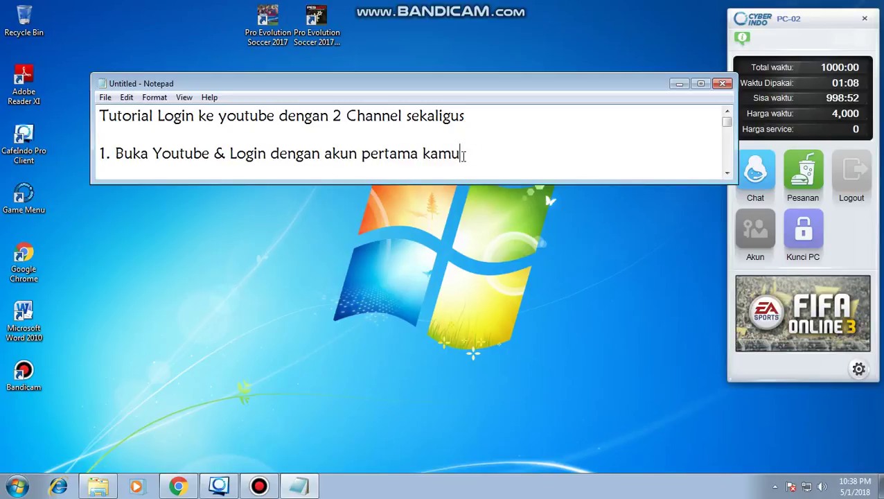
pyautogui.click(185, 487)
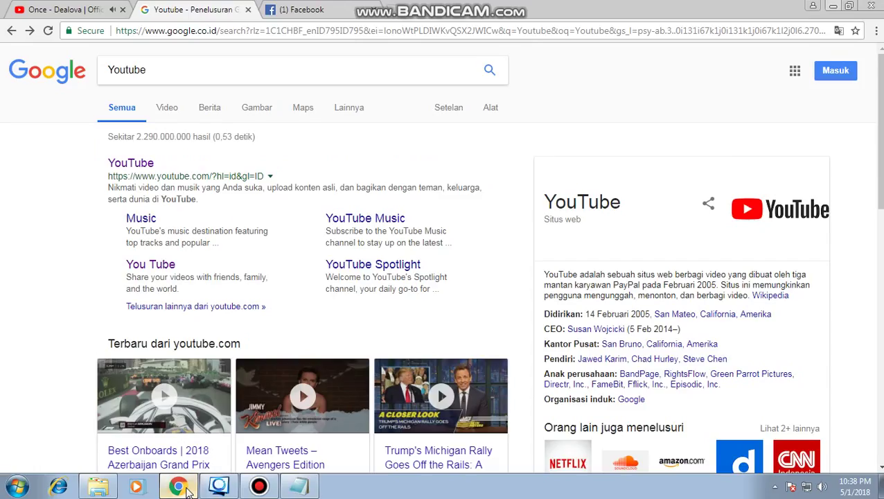
pyautogui.click(141, 169)
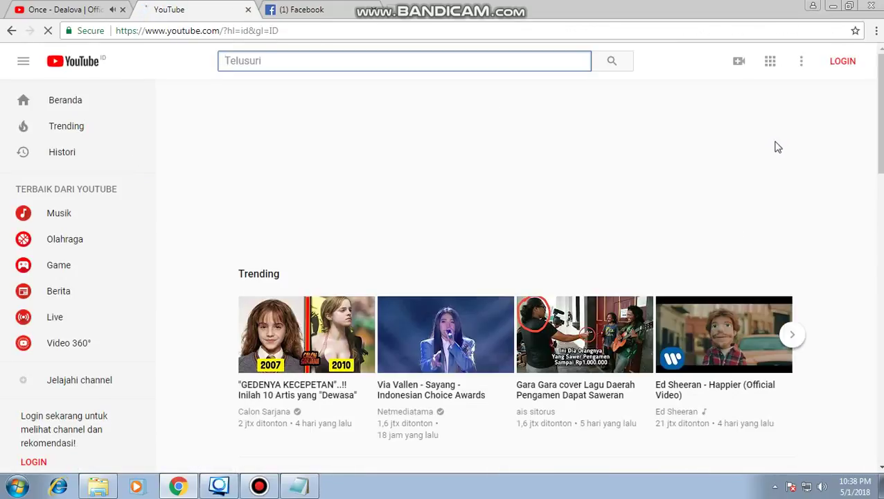
# - Sign in to YouTube with the first channel's Google account by entering its account password
pyautogui.scroll(-4, 775, 147)
pyautogui.scroll(3, 716, 247)
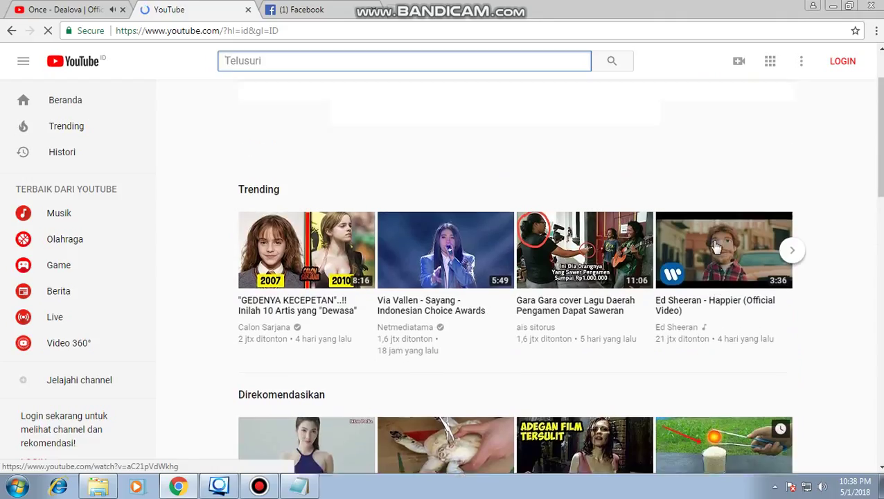
pyautogui.click(843, 61)
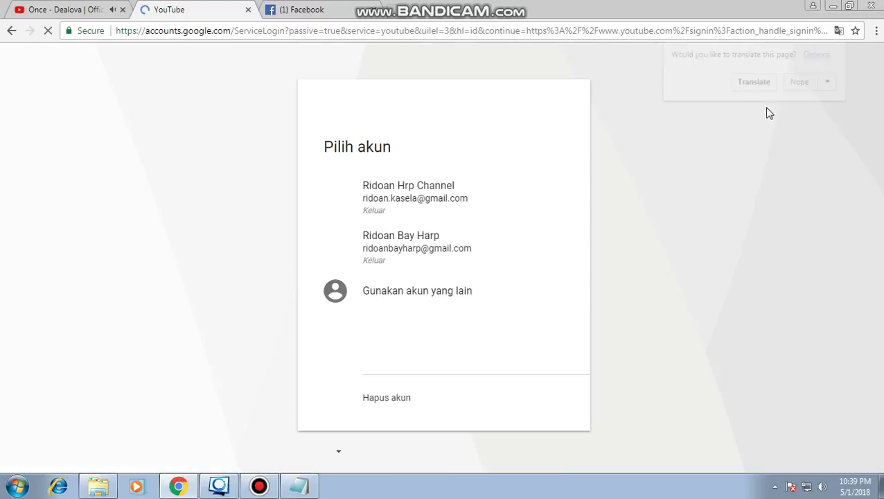
pyautogui.click(414, 201)
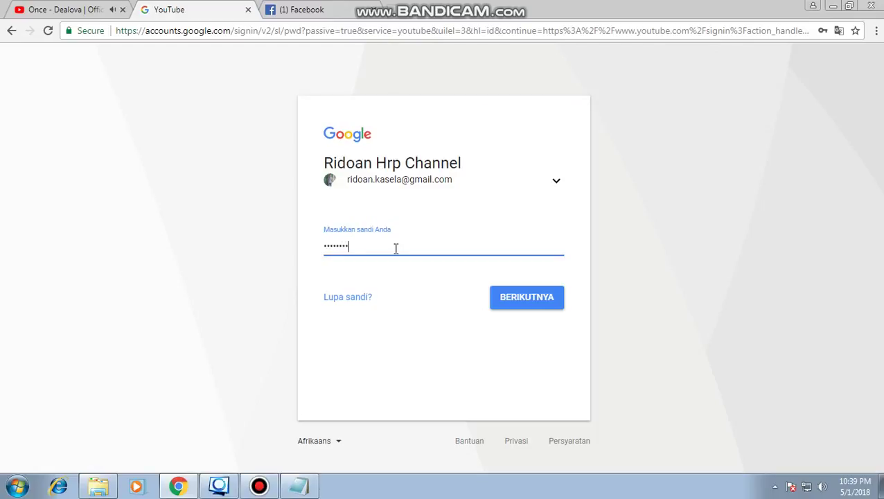
pyautogui.press('Return')
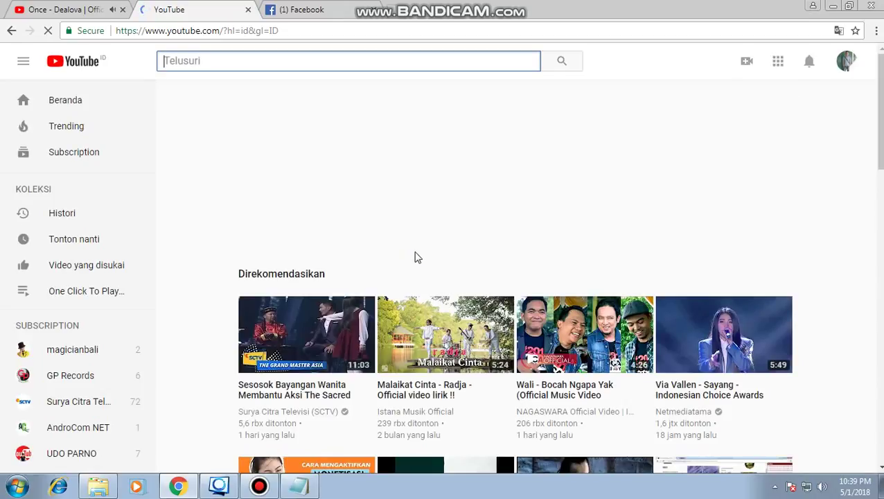
pyautogui.scroll(-4, 442, 266)
pyautogui.scroll(4, 448, 275)
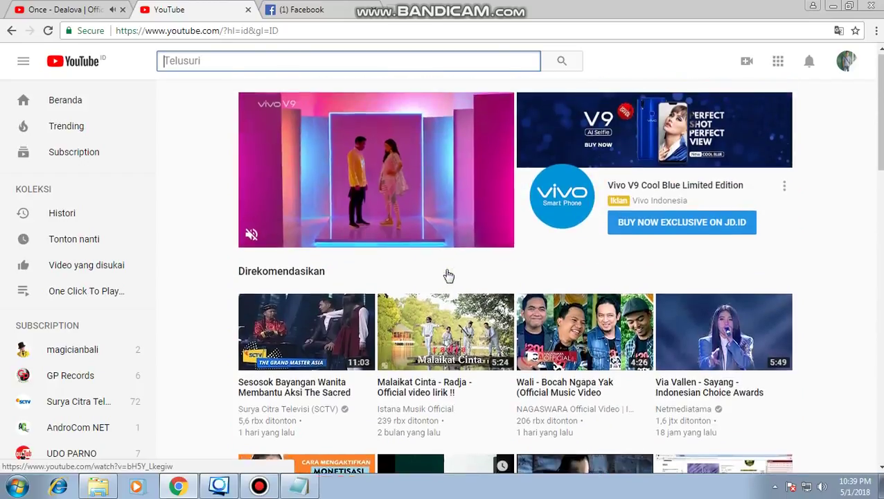
# - Highlight "klik photo profilmu" in instruction 2 of the Notepad notes, and open the profile menu in YouTube
pyautogui.hotkey('alt', 'Tab')
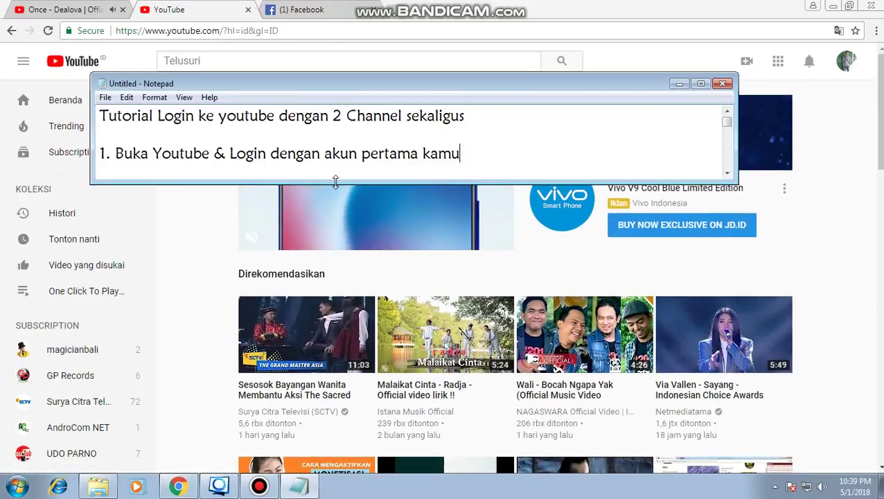
pyautogui.moveTo(335, 183); pyautogui.dragTo(326, 213)
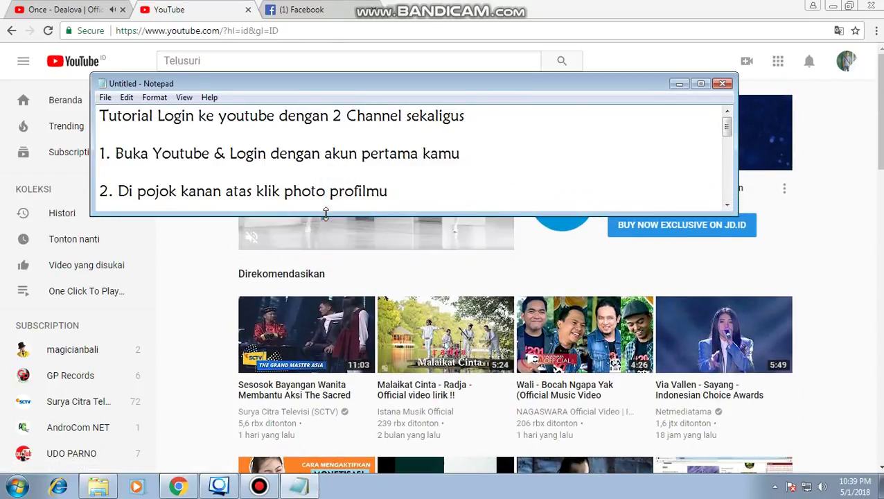
pyautogui.moveTo(254, 191); pyautogui.dragTo(390, 196)
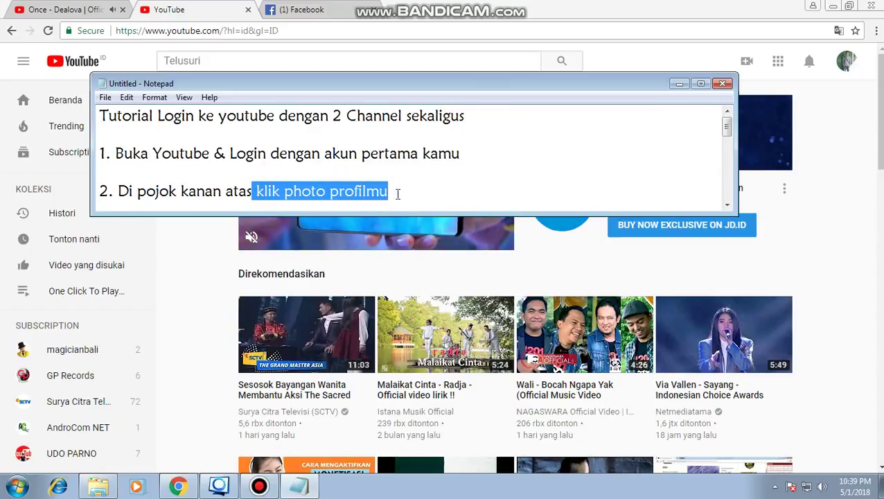
pyautogui.click(394, 192)
pyautogui.click(832, 143)
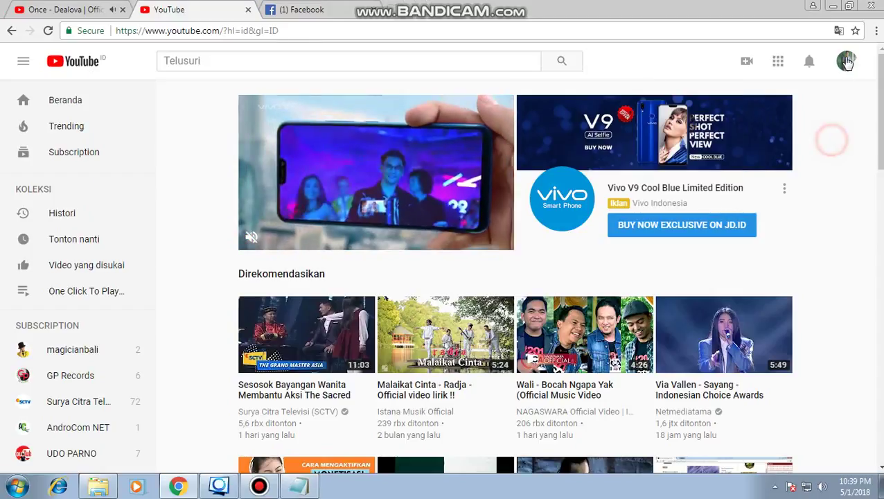
pyautogui.click(845, 61)
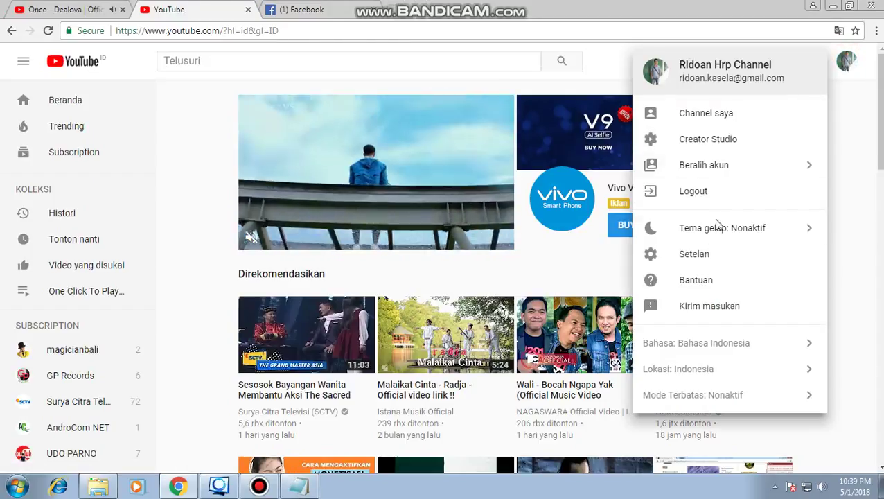
# - Read instruction 3 in the Notepad notes, and start adding another account in YouTube through Beralih akun and Tambahkan akun
pyautogui.click(299, 486)
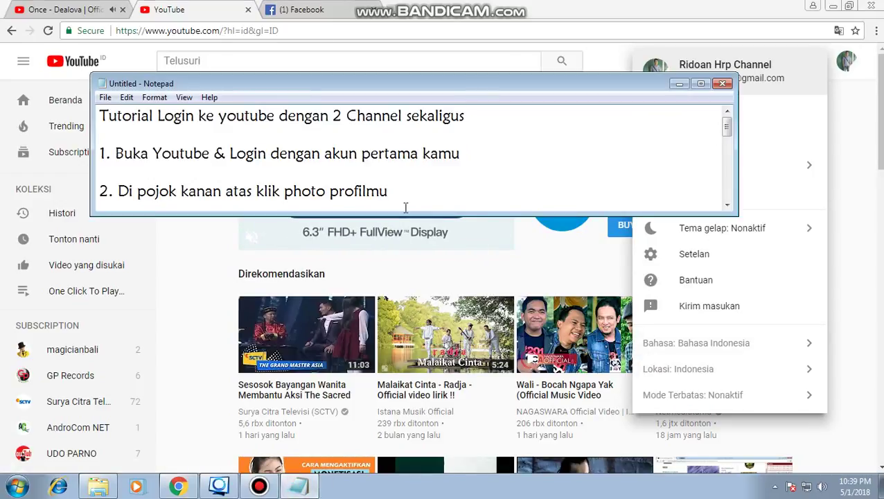
pyautogui.moveTo(402, 214); pyautogui.dragTo(385, 254)
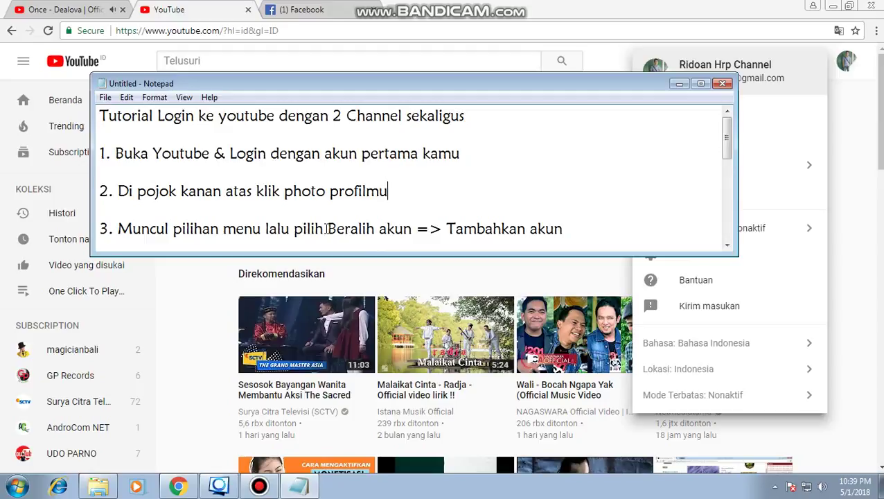
pyautogui.click(574, 233)
pyautogui.click(680, 85)
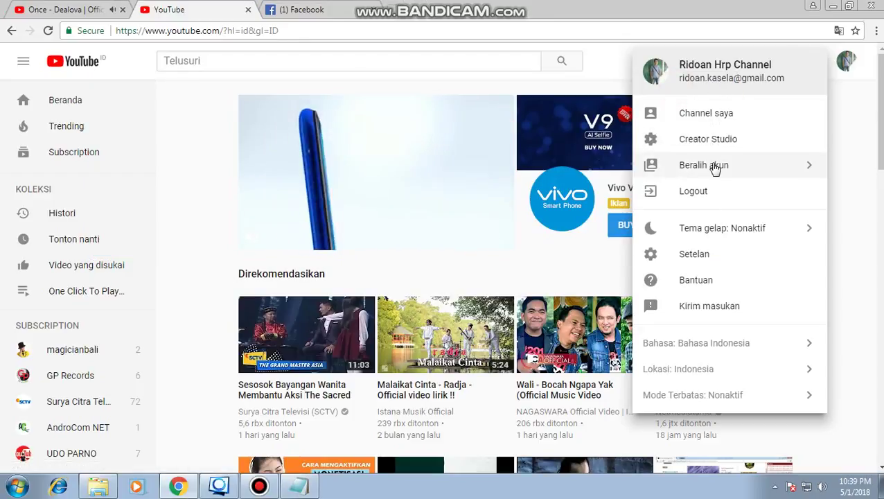
pyautogui.click(715, 166)
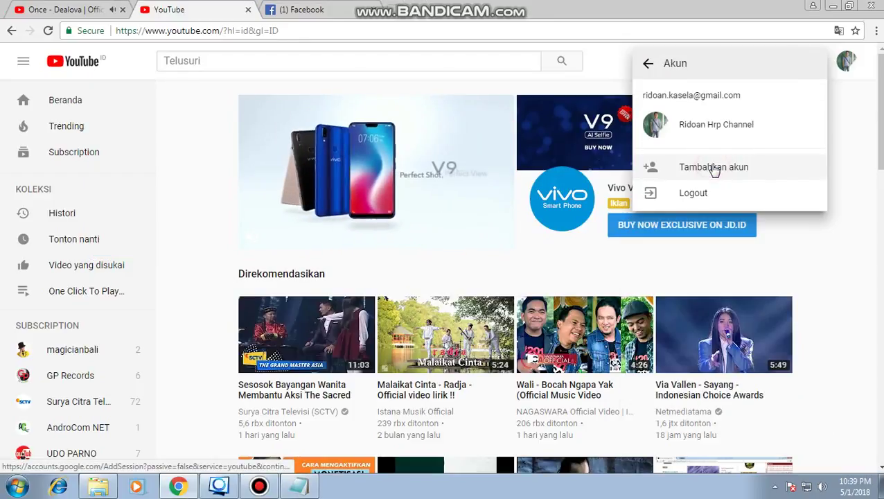
pyautogui.click(714, 169)
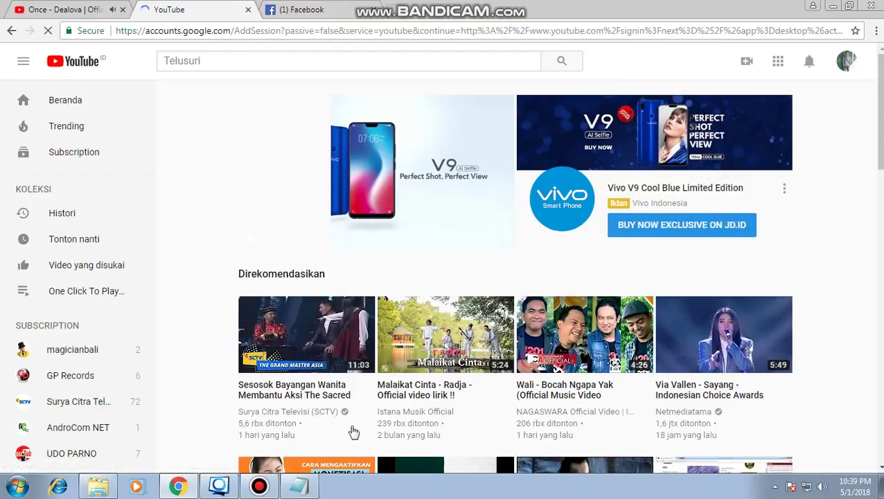
# - Switch to Notepad, enlarge its window and highlight "akun youtube kamu yang kedua" in instruction 4
pyautogui.moveTo(302, 493)
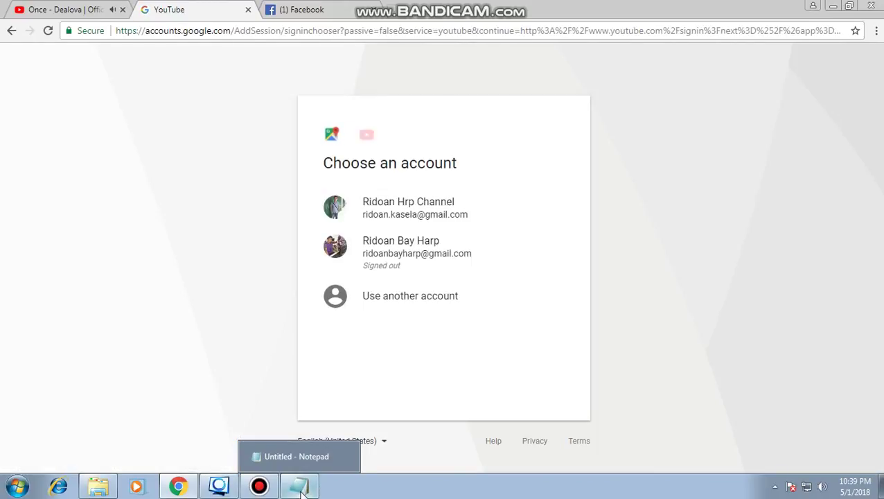
pyautogui.click(302, 489)
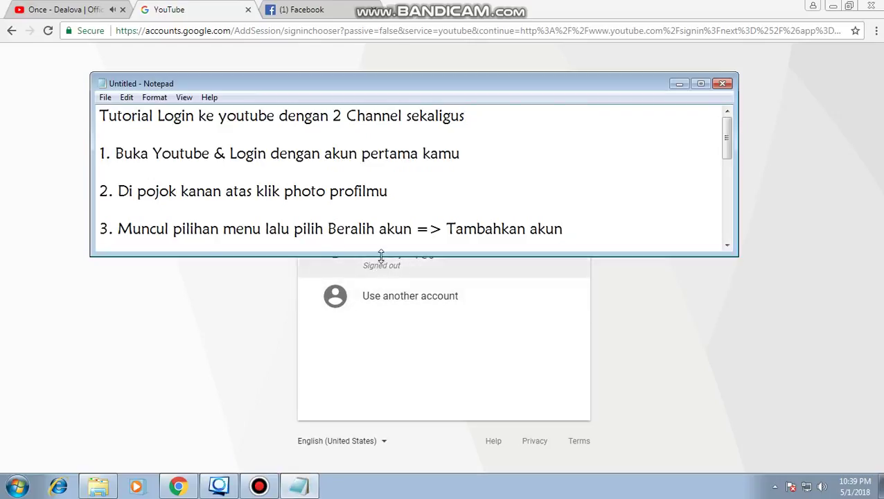
pyautogui.moveTo(381, 254); pyautogui.dragTo(366, 294)
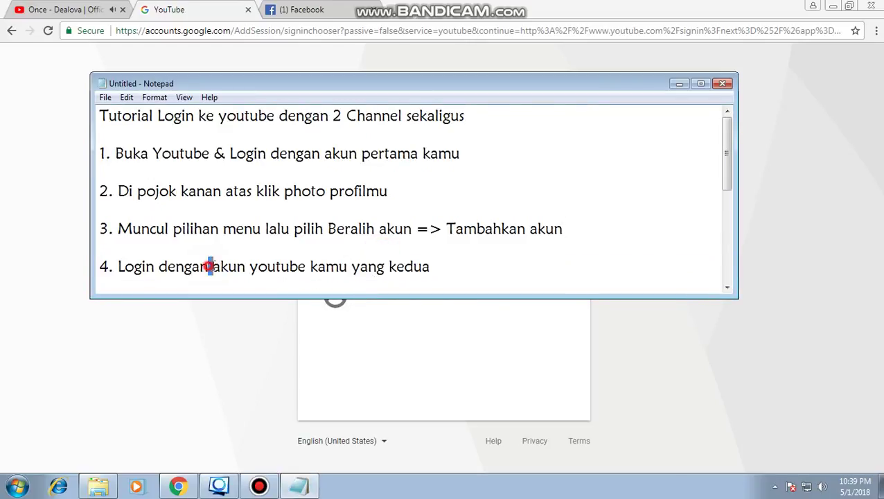
pyautogui.moveTo(209, 266); pyautogui.dragTo(359, 269)
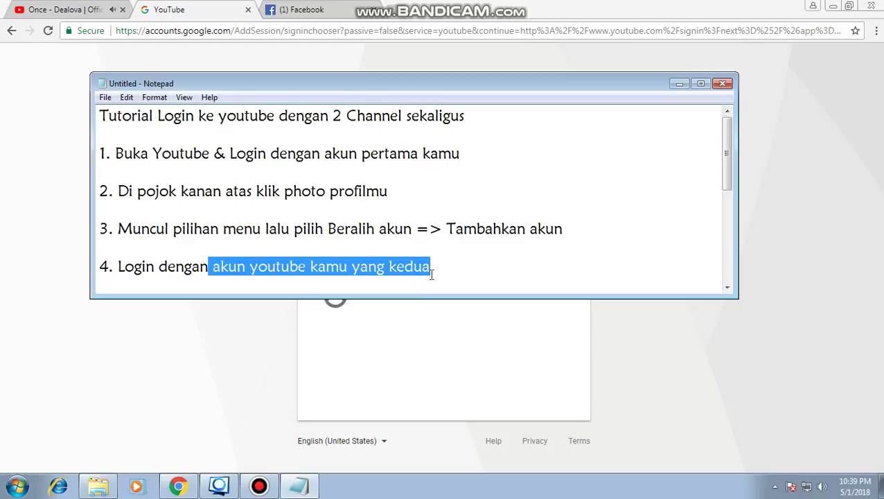
pyautogui.click(640, 340)
# - Sign in with the second, signed-out account by entering its account password, and check the active account in YouTube's profile menu
pyautogui.click(434, 242)
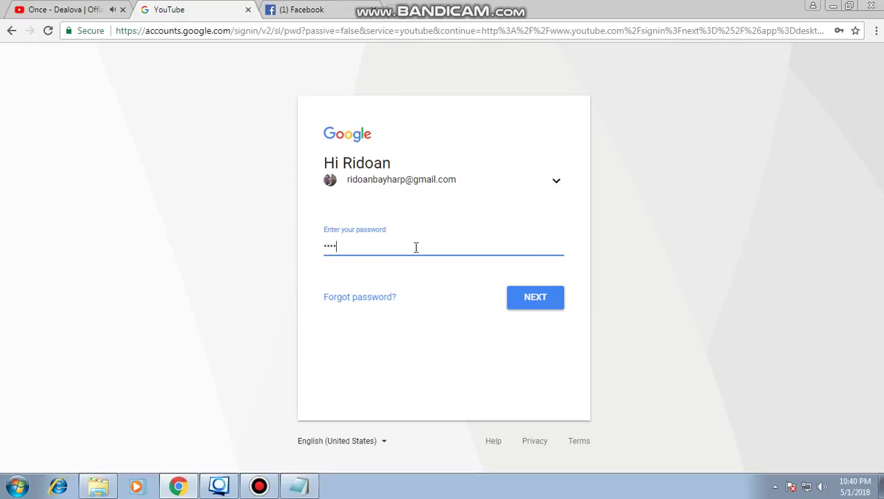
pyautogui.press('Return')
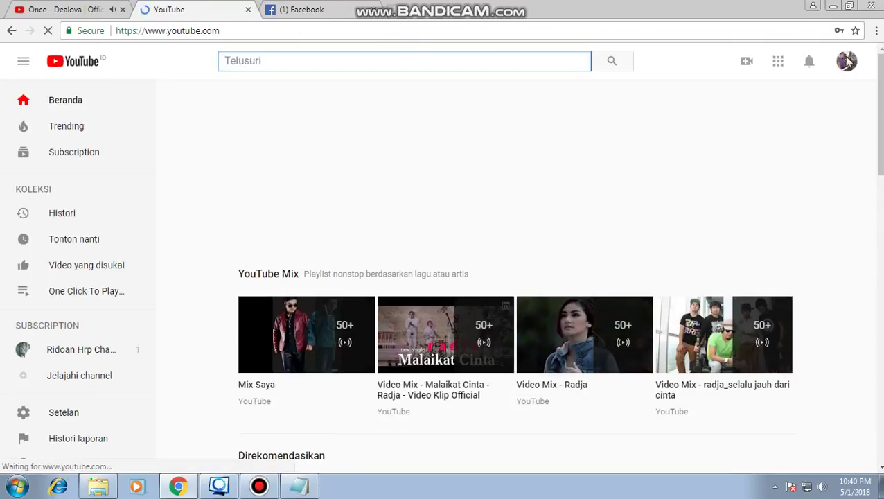
pyautogui.click(847, 64)
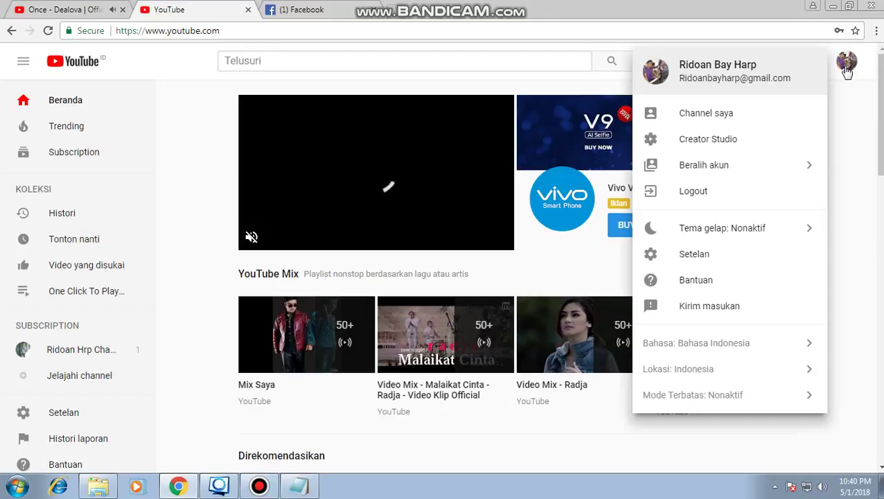
pyautogui.click(847, 72)
# - Browse the second account's YouTube home page and play the Mix Saya playlist
pyautogui.scroll(-2, 688, 325)
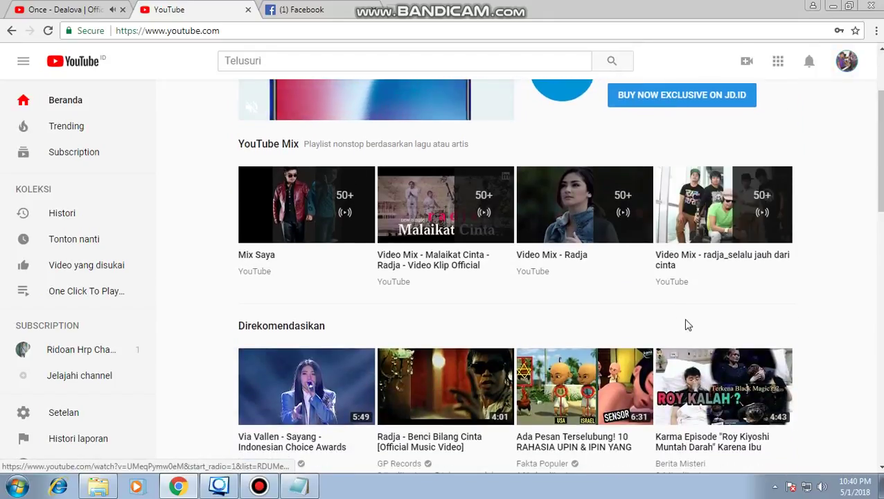
pyautogui.scroll(-3, 687, 325)
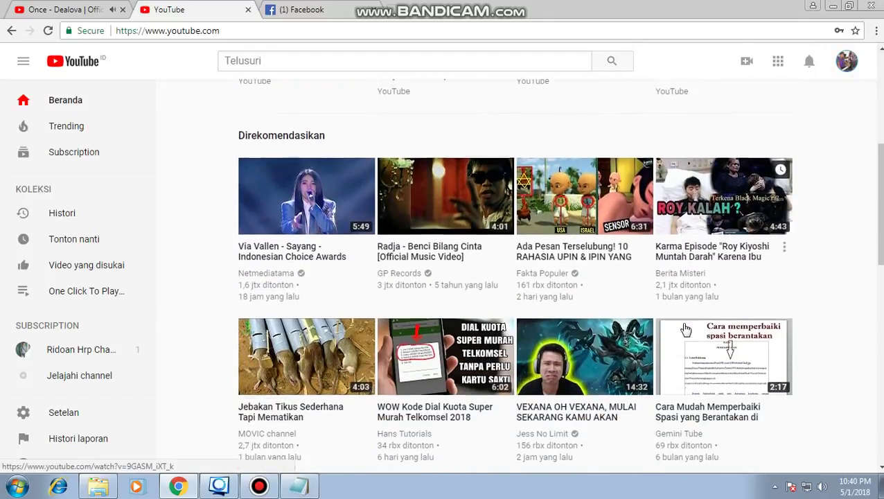
pyautogui.scroll(3, 689, 329)
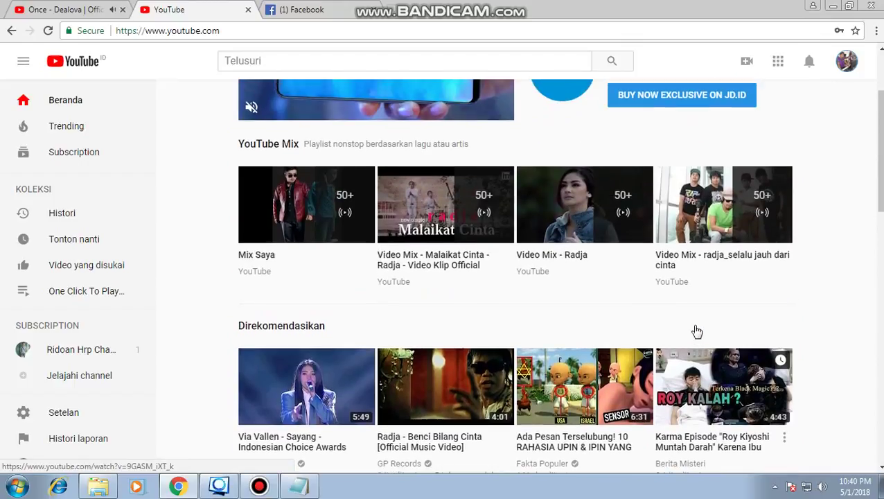
pyautogui.click(322, 221)
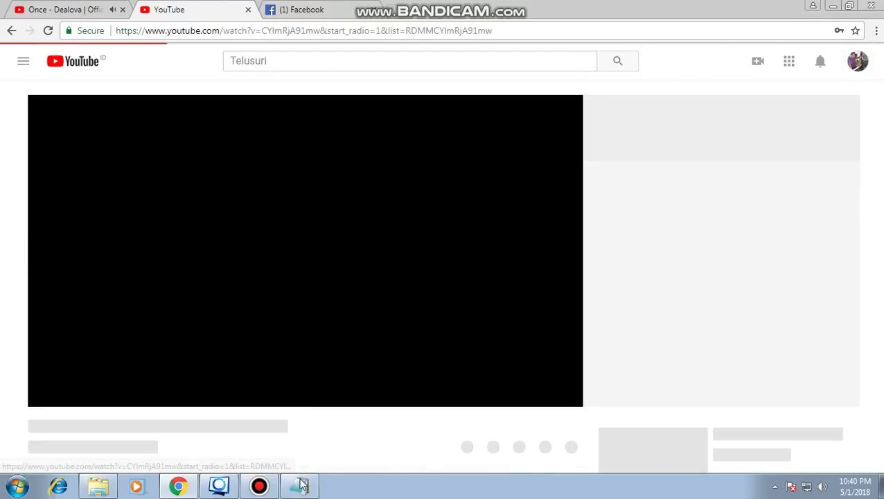
# - Switch to Notepad, enlarge its window and highlight "2 channel di youtube" and "bergantian" in instruction 5
pyautogui.click(300, 485)
pyautogui.click(442, 264)
pyautogui.moveTo(431, 298); pyautogui.dragTo(419, 348)
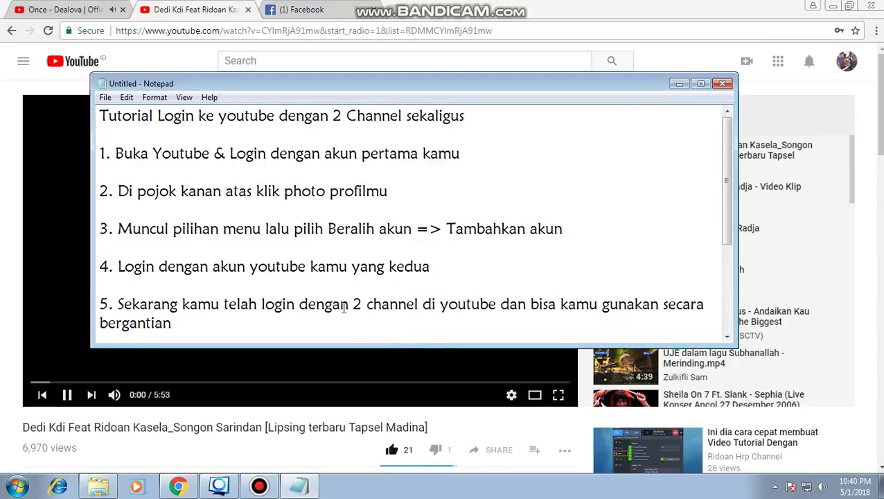
pyautogui.moveTo(353, 305); pyautogui.dragTo(496, 311)
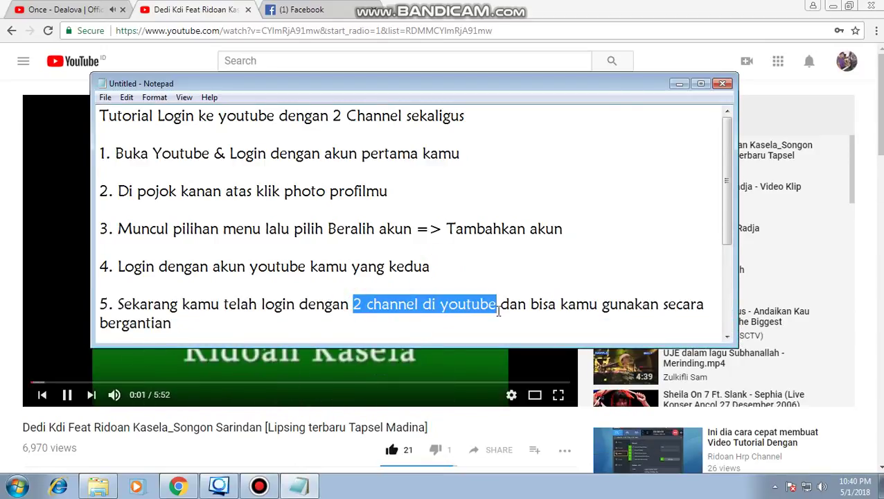
pyautogui.moveTo(101, 324); pyautogui.dragTo(174, 324)
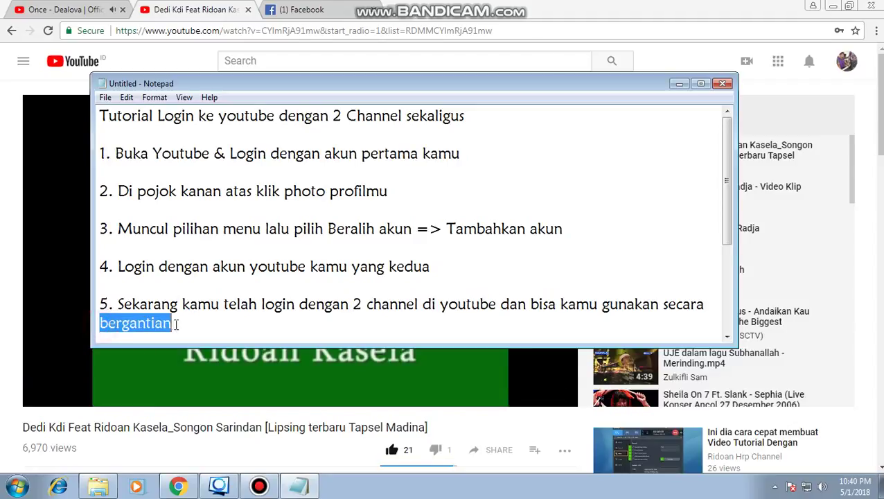
pyautogui.click(1, 309)
# - Switch the active YouTube account back to the first channel through Beralih akun
pyautogui.scroll(-1, 455, 320)
pyautogui.scroll(-3, 455, 321)
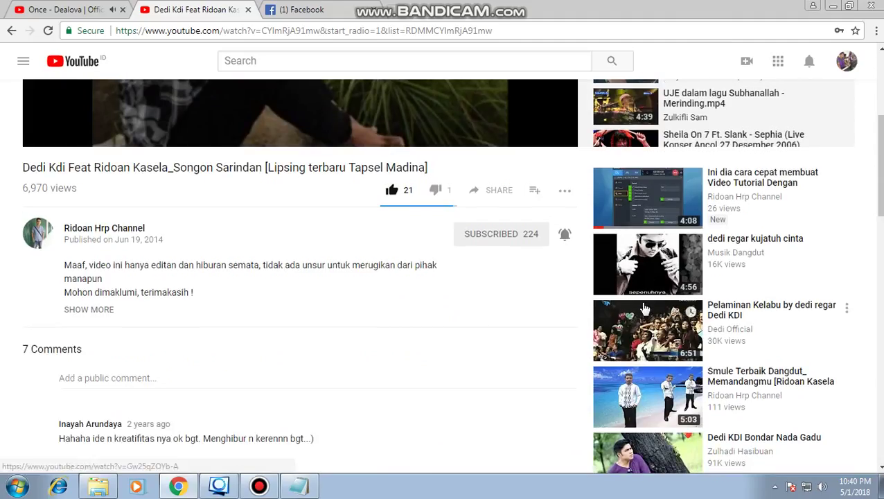
pyautogui.click(846, 61)
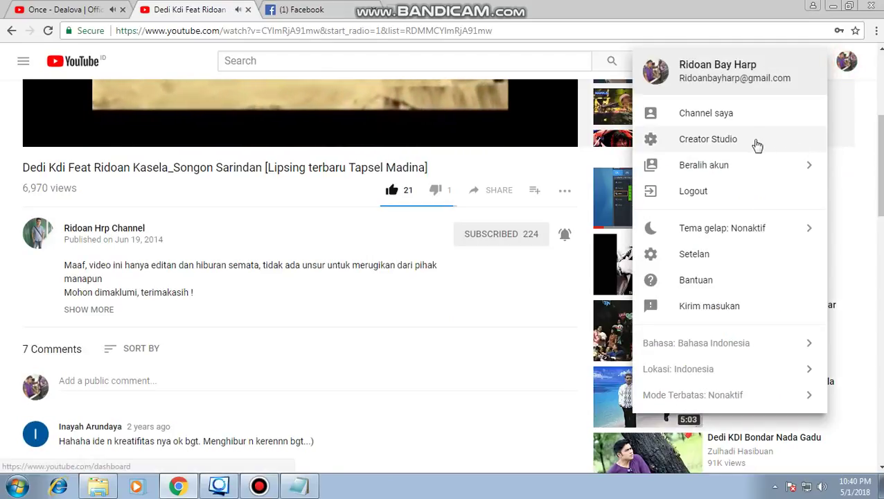
pyautogui.click(726, 176)
pyautogui.click(697, 195)
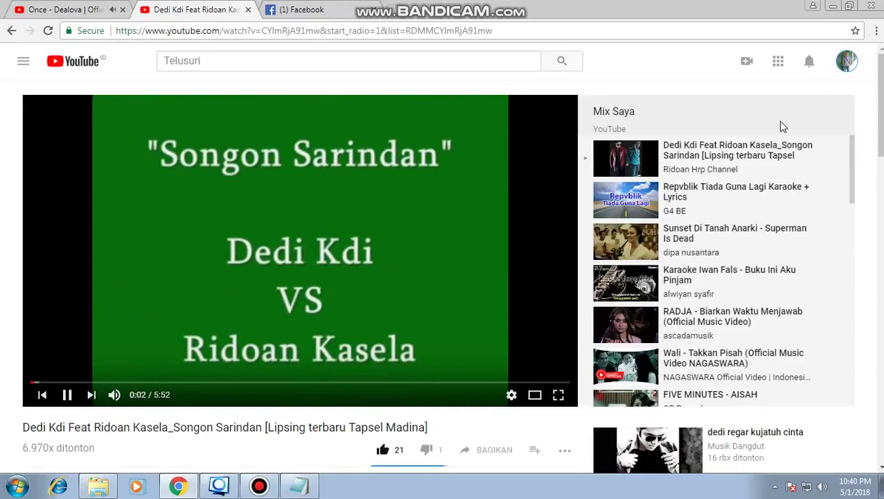
# - Open Creator Studio for the first channel, view its video list under Pengelola Video, and check the signed-in accounts in the profile menu
pyautogui.click(846, 61)
pyautogui.click(721, 142)
pyautogui.moveTo(878, 134); pyautogui.dragTo(868, 282)
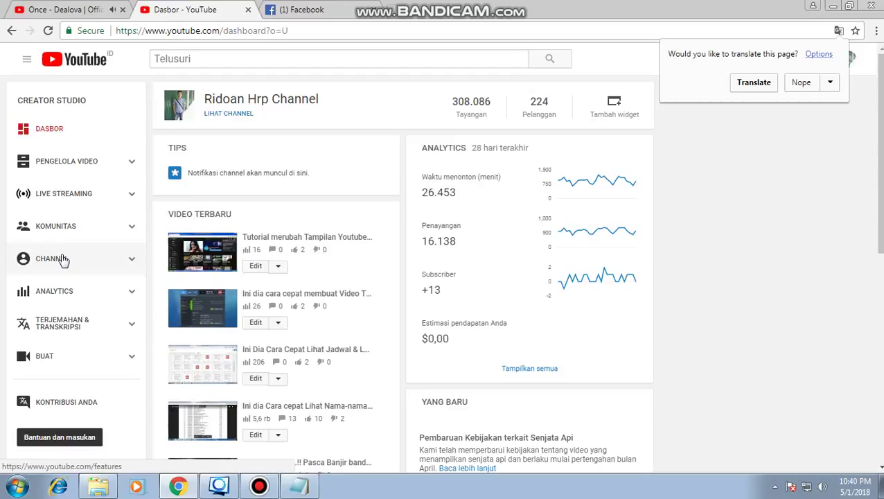
pyautogui.click(94, 163)
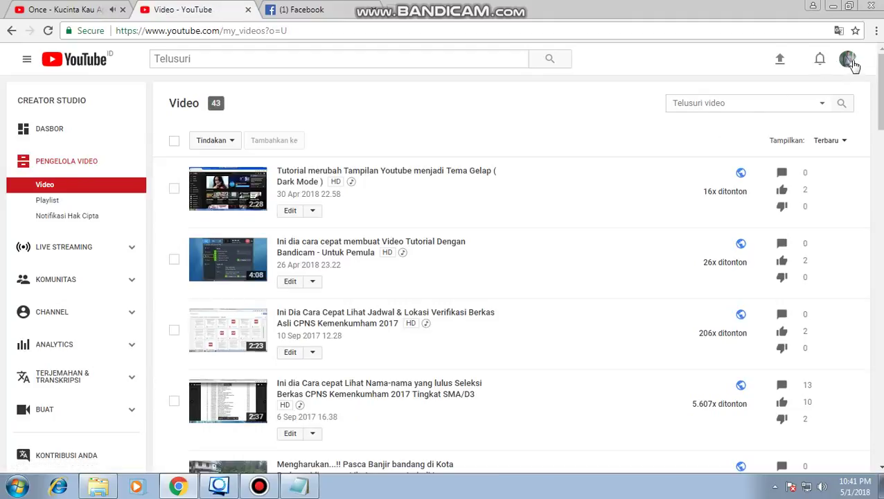
pyautogui.click(848, 60)
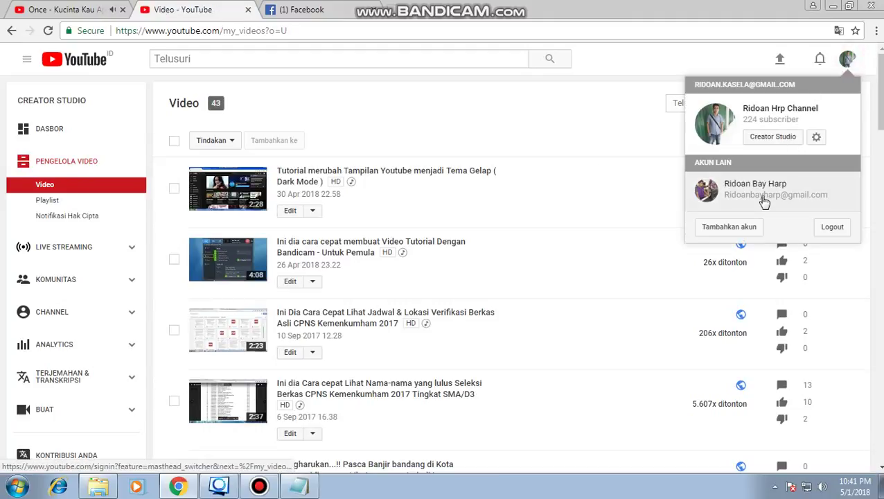
# - View the first channel's Status dan fitur page and examine the requirements on its Monetisasi page
pyautogui.click(78, 317)
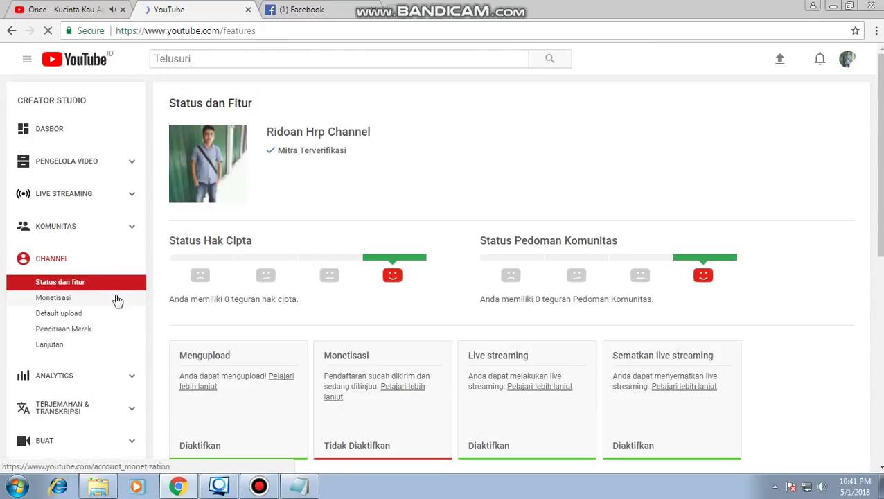
pyautogui.click(84, 302)
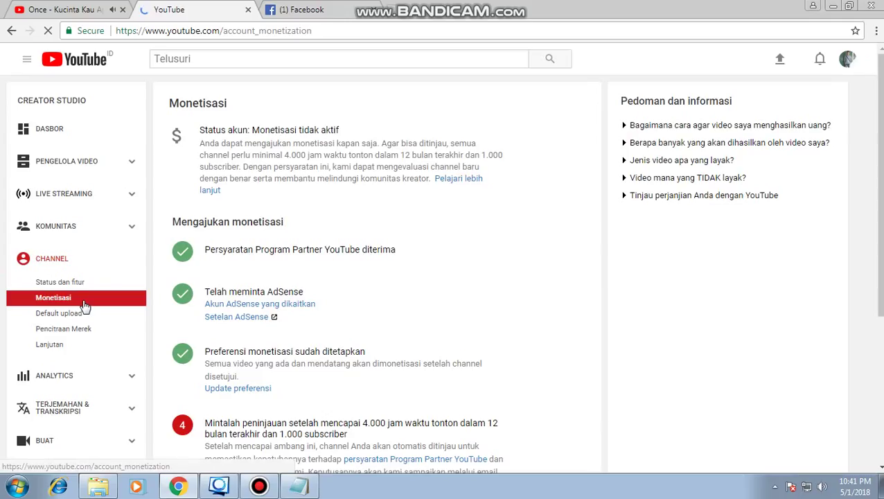
pyautogui.scroll(-3, 99, 300)
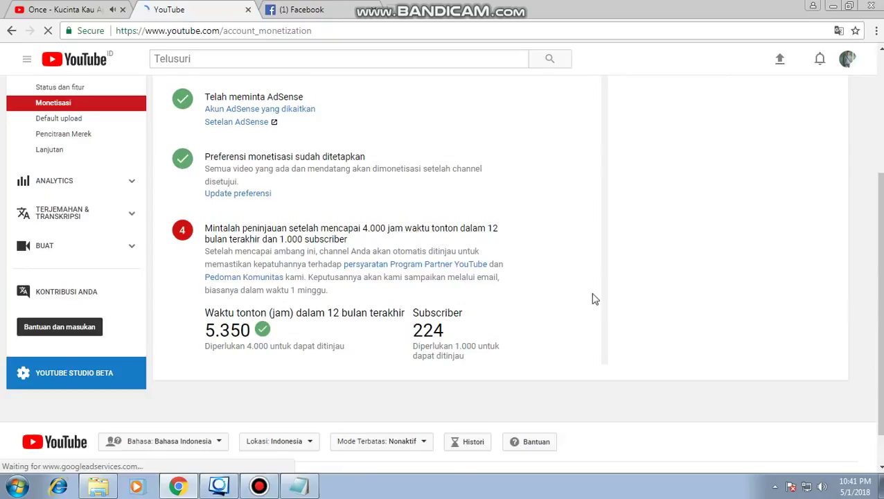
# - Switch to the second account from the Monetisasi page and review that channel's watch time and subscriber requirements
pyautogui.scroll(2, 820, 110)
pyautogui.click(847, 59)
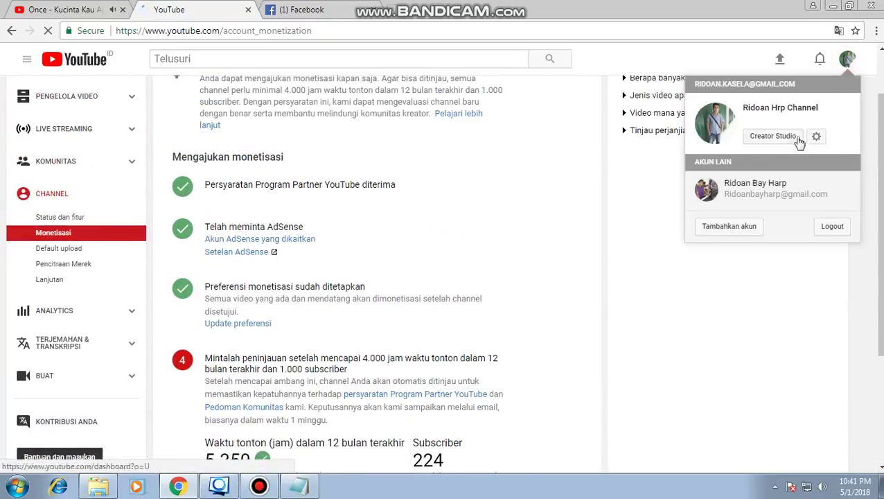
pyautogui.click(756, 195)
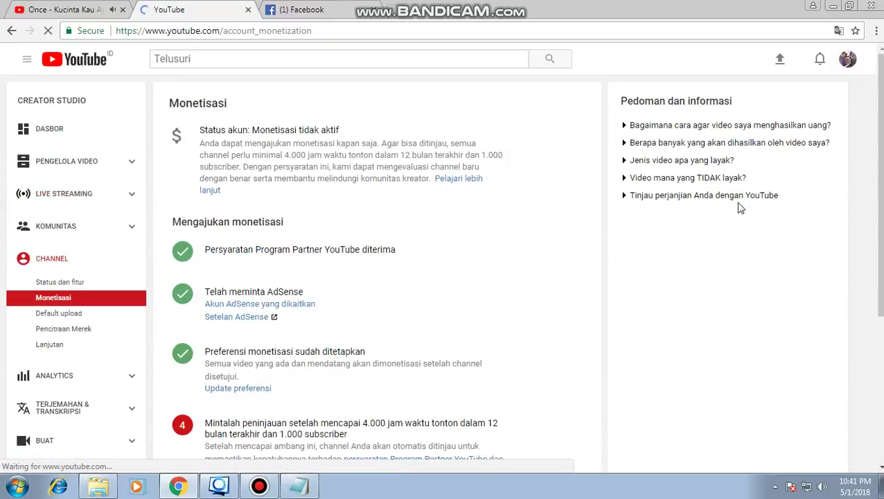
pyautogui.scroll(-4, 553, 262)
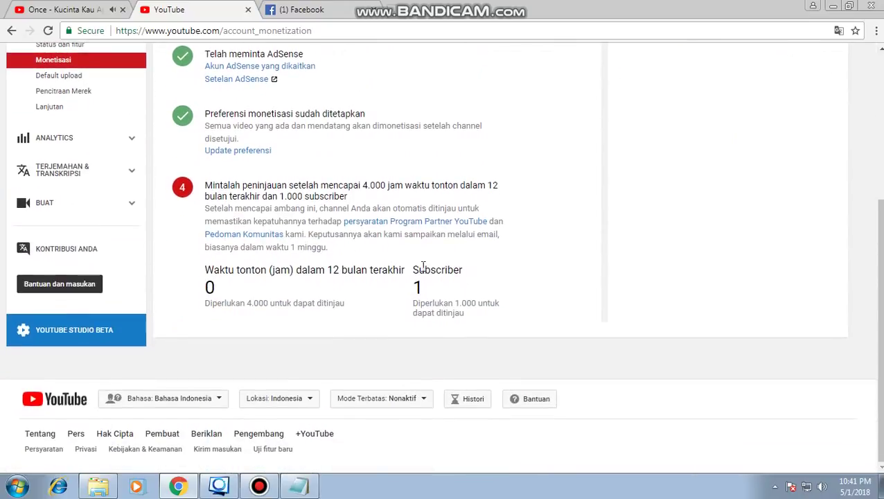
pyautogui.scroll(4, 401, 274)
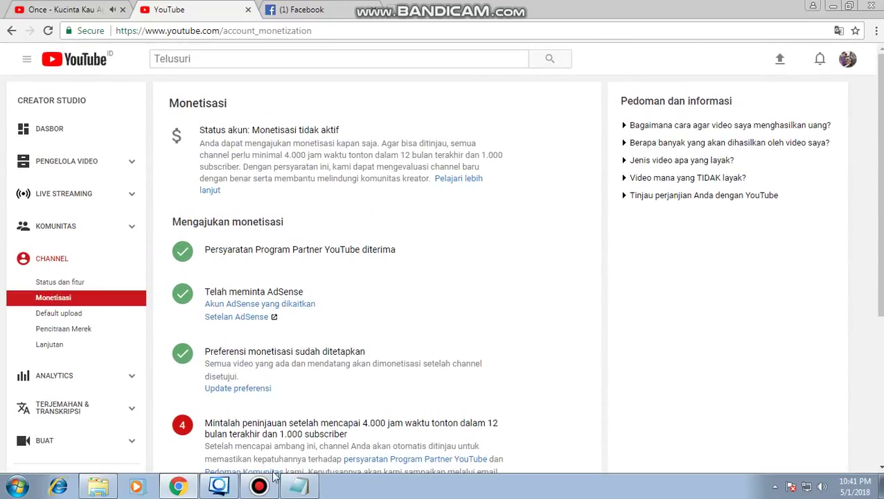
# - Switch to Notepad, enlarge its window, highlight the sentence starting "Jadi kamu tidak perlu lagi keluar masuk youtube", and return to the browser
pyautogui.click(300, 487)
pyautogui.moveTo(336, 344); pyautogui.dragTo(326, 419)
pyautogui.moveTo(101, 379); pyautogui.dragTo(129, 399)
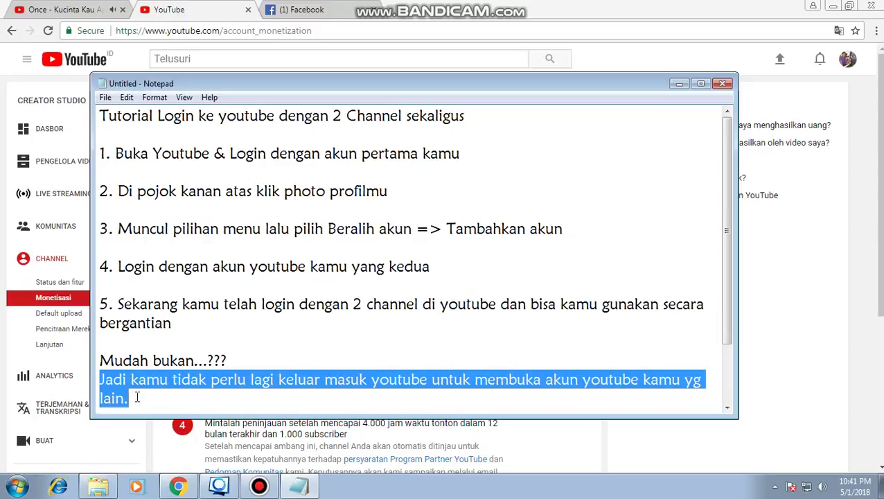
pyautogui.click(137, 397)
pyautogui.click(793, 274)
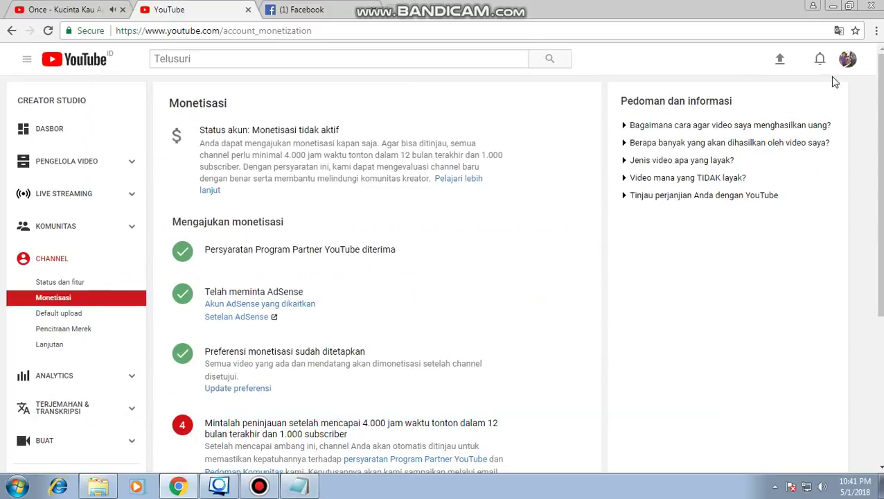
# - Switch back to the first account in Creator Studio and open its Pengelola Video list
pyautogui.click(847, 59)
pyautogui.click(756, 189)
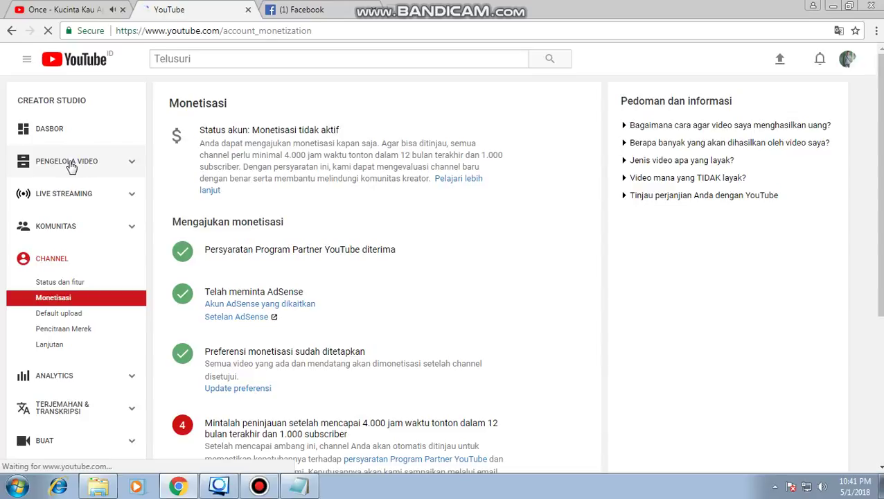
pyautogui.click(69, 164)
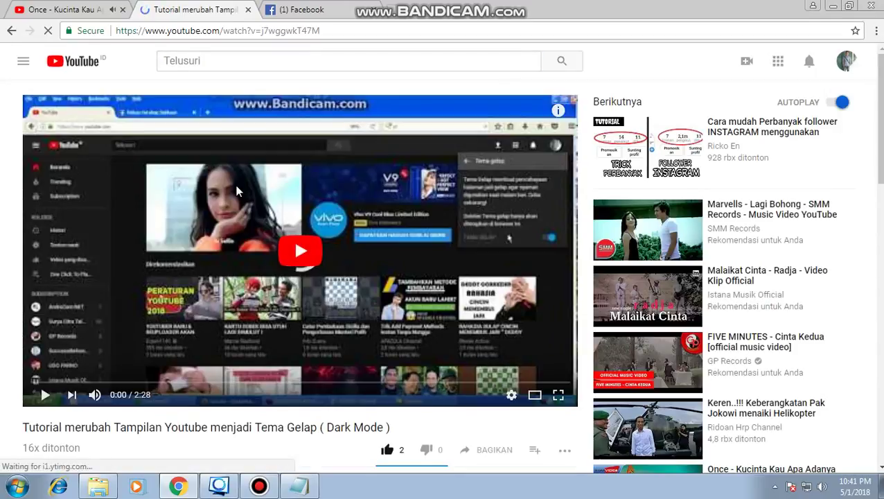
# - Play the video "Tutorial merubah Tampilan Youtube menjadi Tema Gelap ( Dark Mode )" and view its description
pyautogui.scroll(-2, 2, 322)
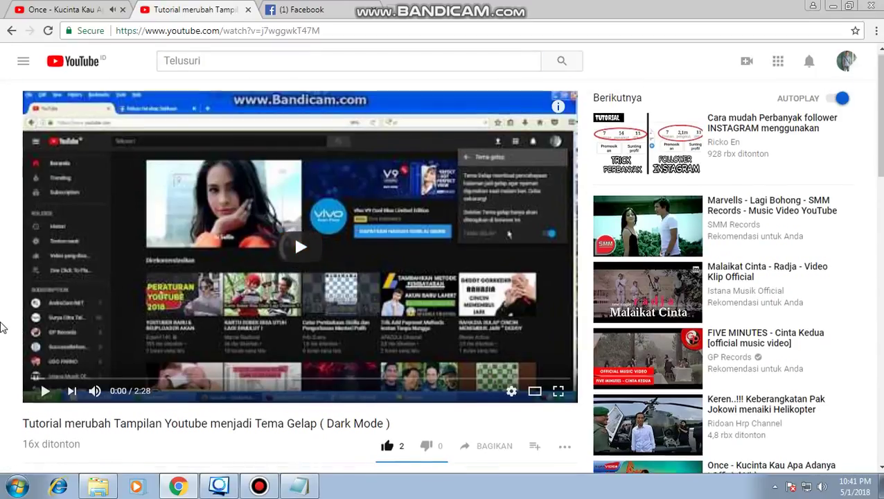
pyautogui.scroll(-3, 2, 327)
pyautogui.scroll(5, 2, 327)
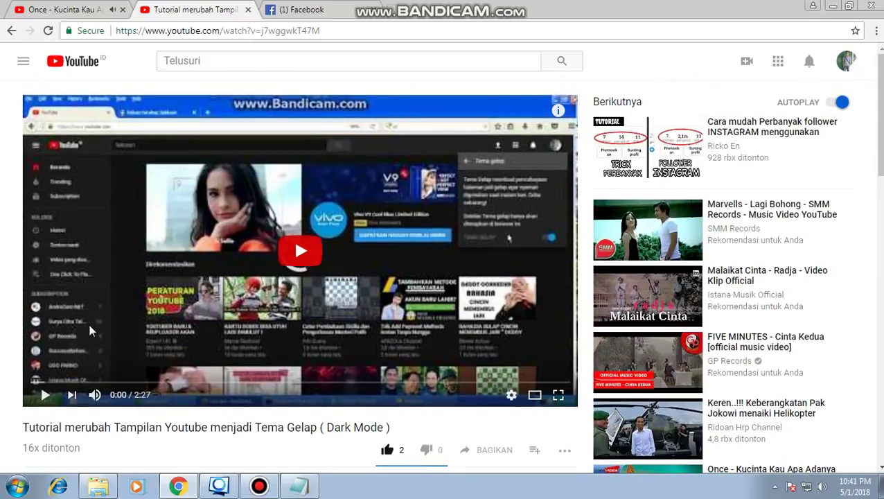
pyautogui.click(45, 396)
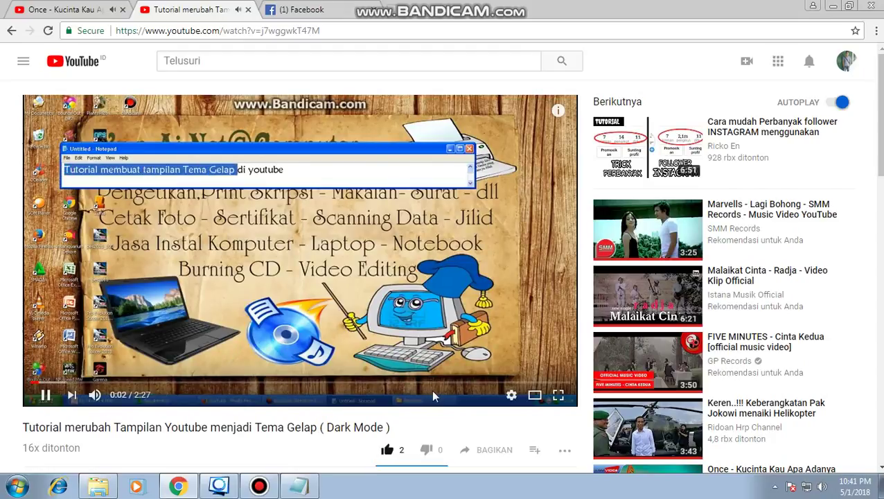
pyautogui.scroll(-1, 662, 291)
pyautogui.scroll(-2, 661, 291)
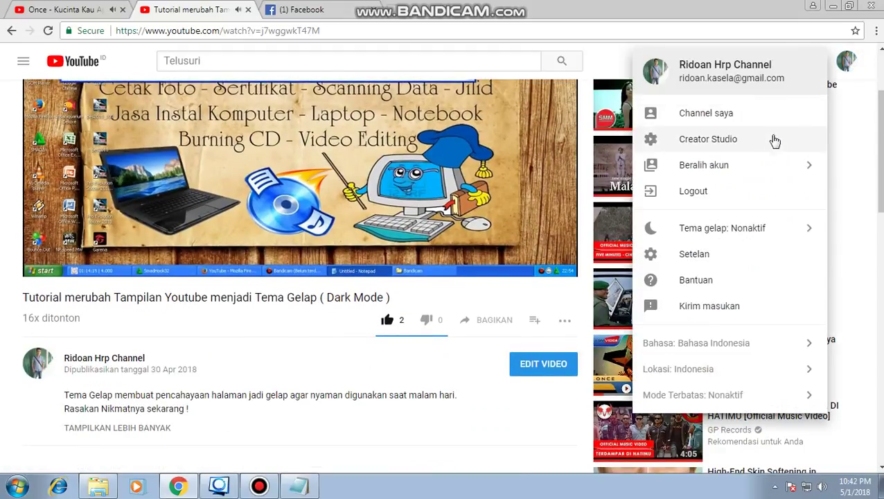
# - Switch to the second account through Beralih akun and check the subscription and notification status below the dark mode video
pyautogui.click(730, 167)
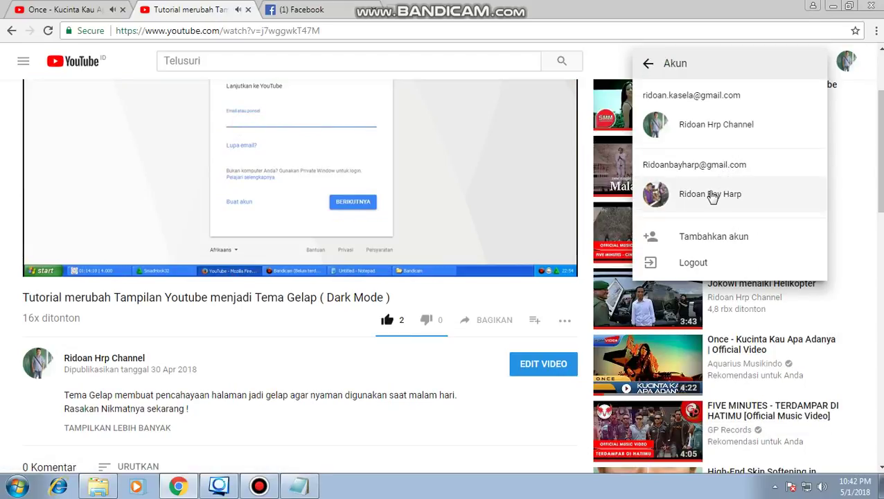
pyautogui.click(712, 198)
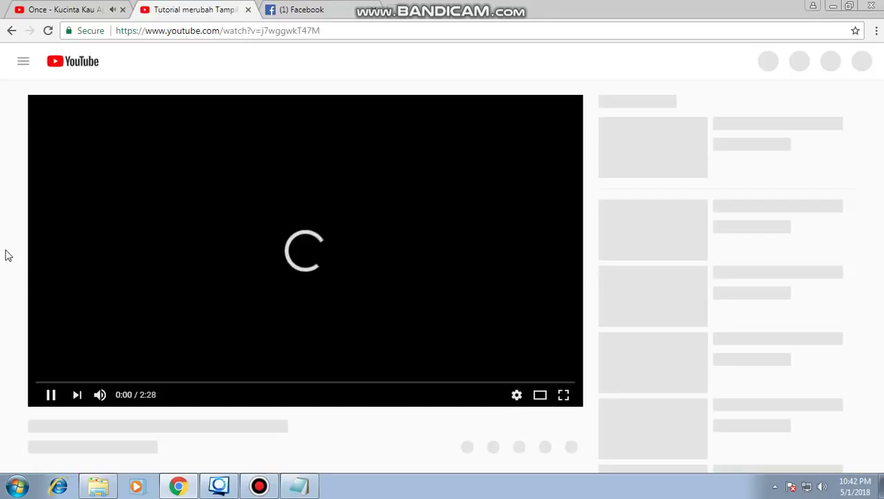
pyautogui.scroll(-2, 0, 251)
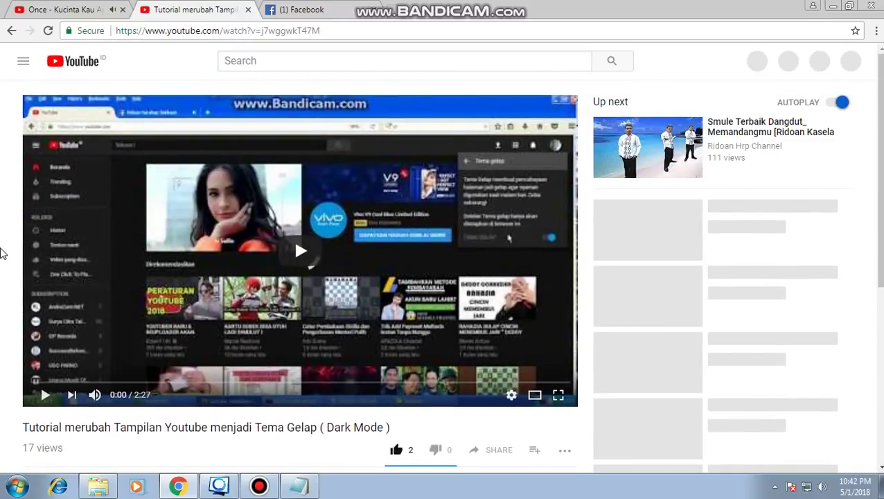
pyautogui.scroll(-1, 1, 254)
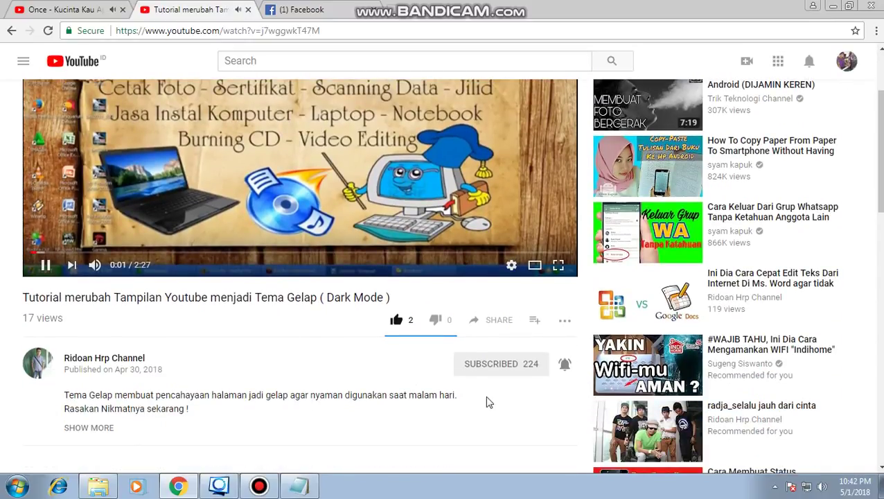
pyautogui.click(565, 366)
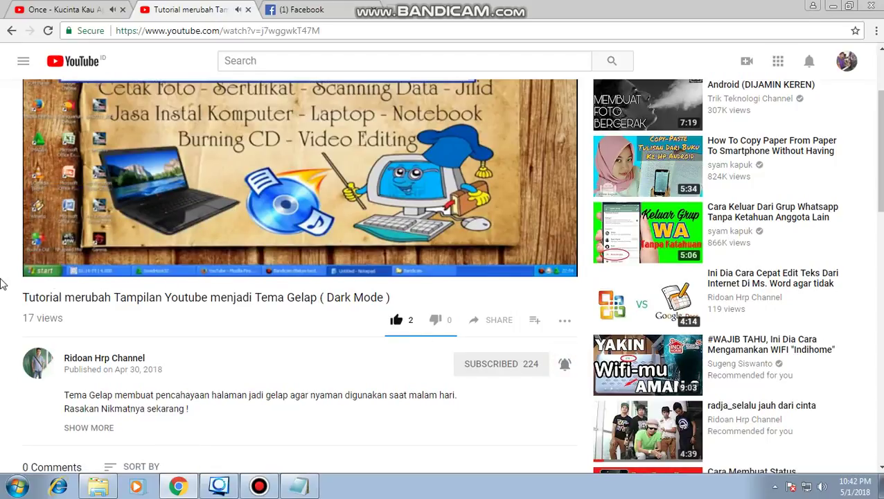
# - Post the public comment "keren" on the dark mode video from the second account
pyautogui.scroll(-2, 1, 283)
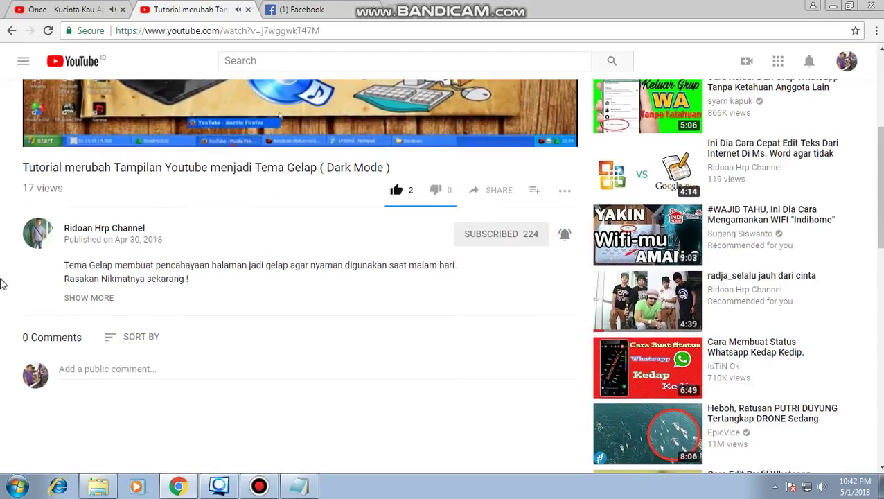
pyautogui.click(110, 371)
pyautogui.write('keren')
pyautogui.press('Return')
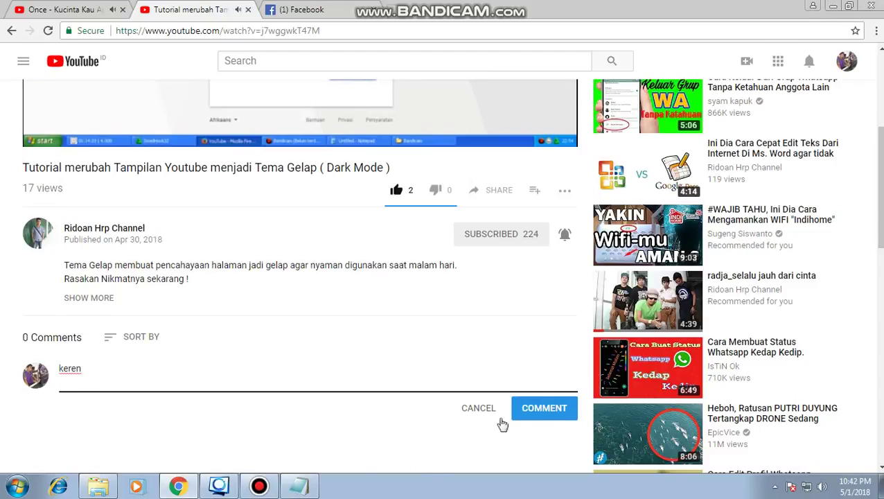
pyautogui.click(524, 406)
# - Switch to Notepad, highlight the closing message from "Terimakasih sudah menonton..." to "berikutnya !", and return to the browser
pyautogui.click(299, 485)
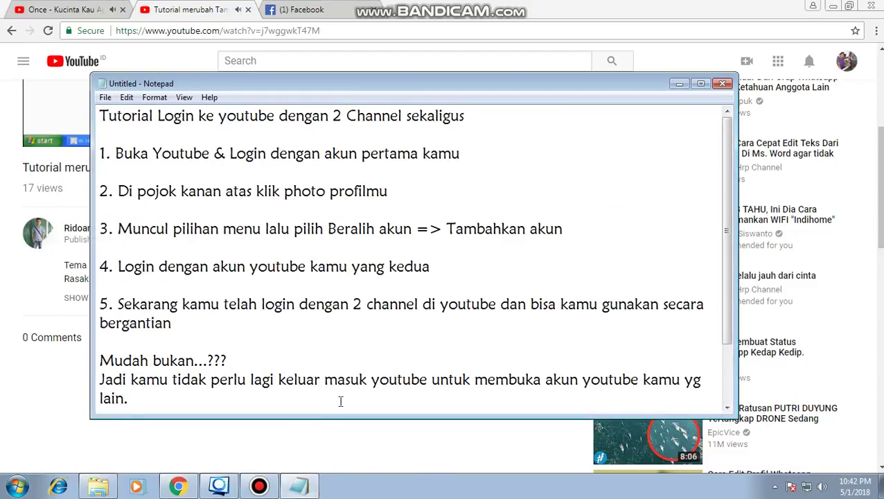
pyautogui.scroll(-2, 339, 404)
pyautogui.moveTo(99, 359); pyautogui.dragTo(201, 404)
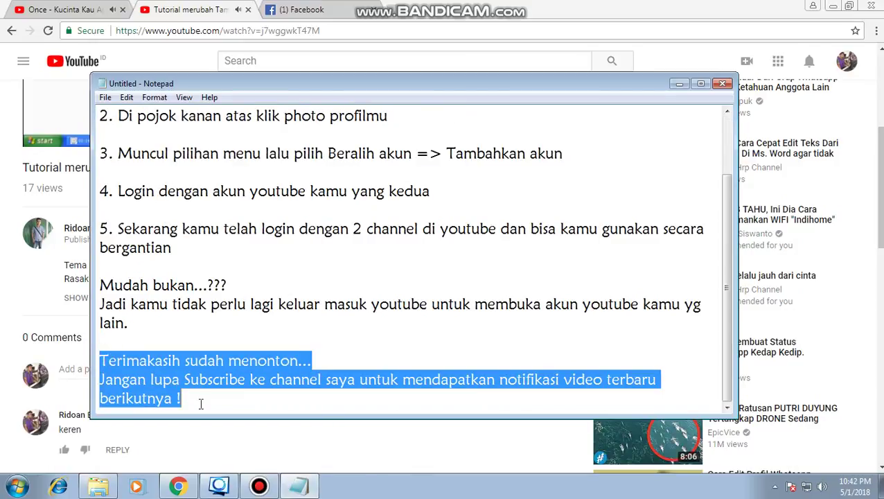
pyautogui.click(533, 448)
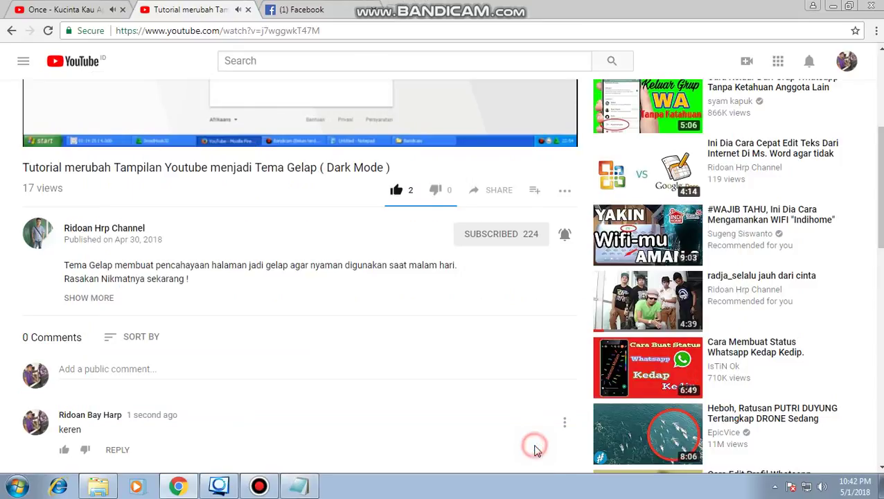